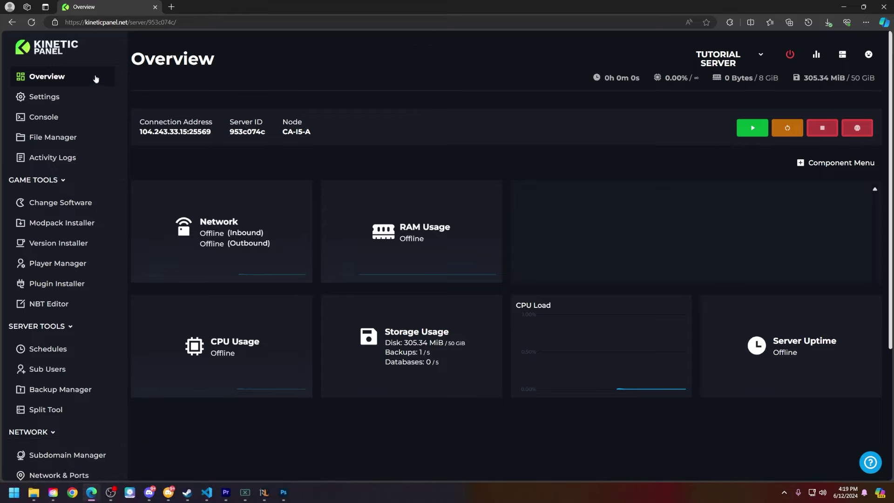
Install and confirm Vanilla 1.21 on the server from the Version Installer.
left_click(789, 55)
left_click(685, 78)
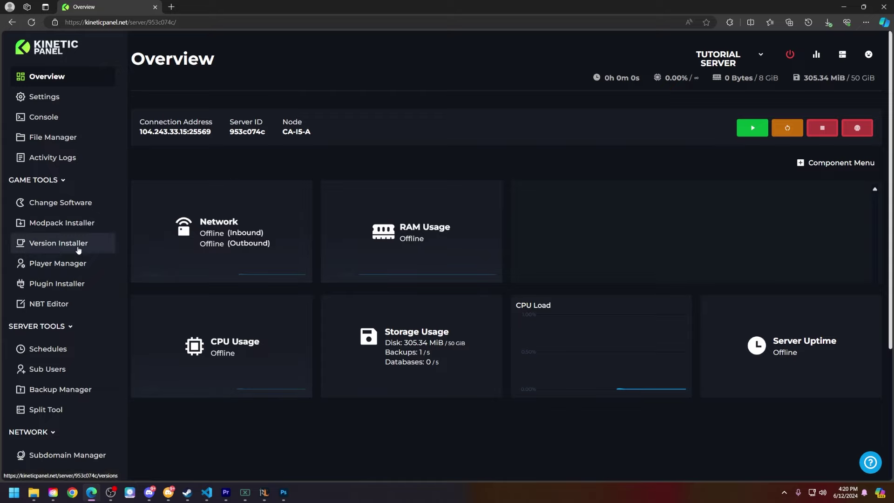
left_click(59, 243)
left_click(846, 225)
left_click(629, 195)
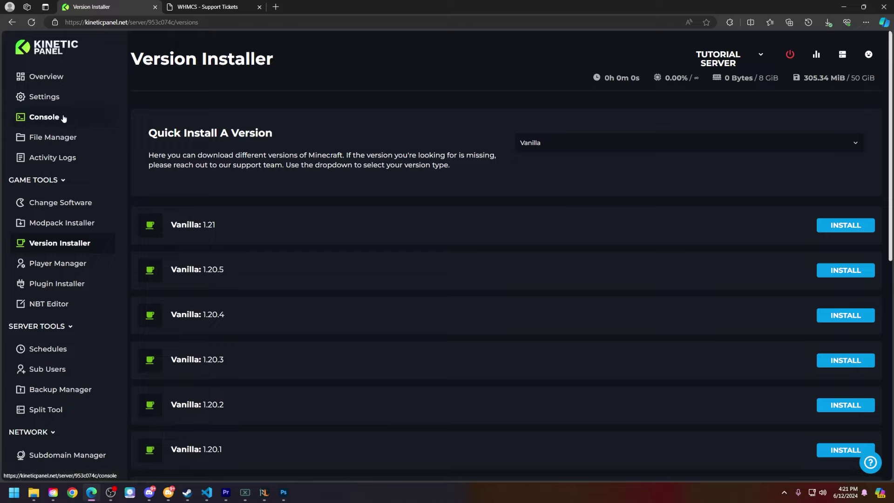
Start the server from the Console's power menu.
left_click(44, 117)
left_click(790, 55)
left_click(790, 94)
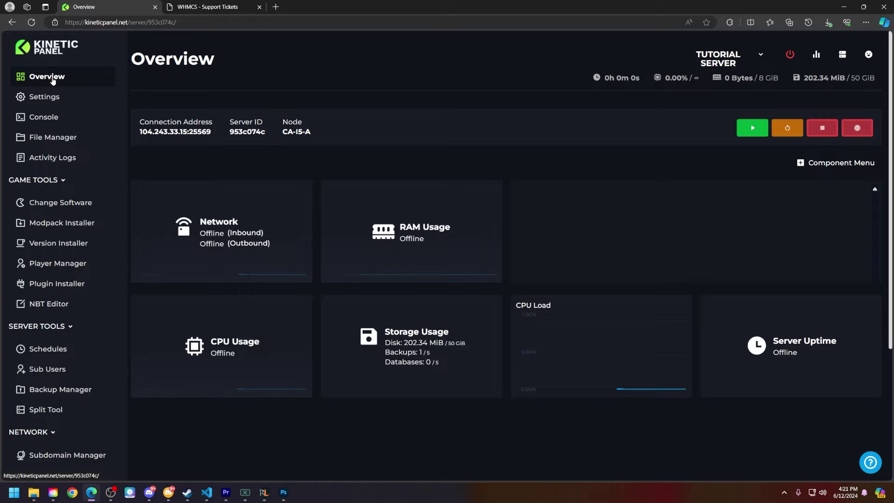